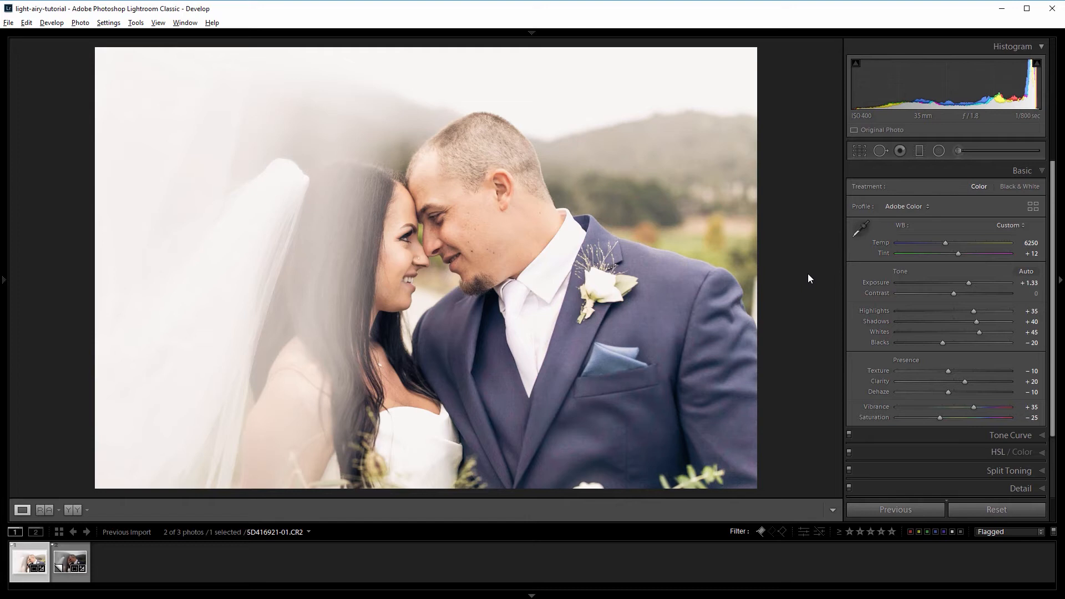
Step: Select the unedited copy of the wedding photo and set its temperature to 6250 and exposure to +1.32
click(55, 571)
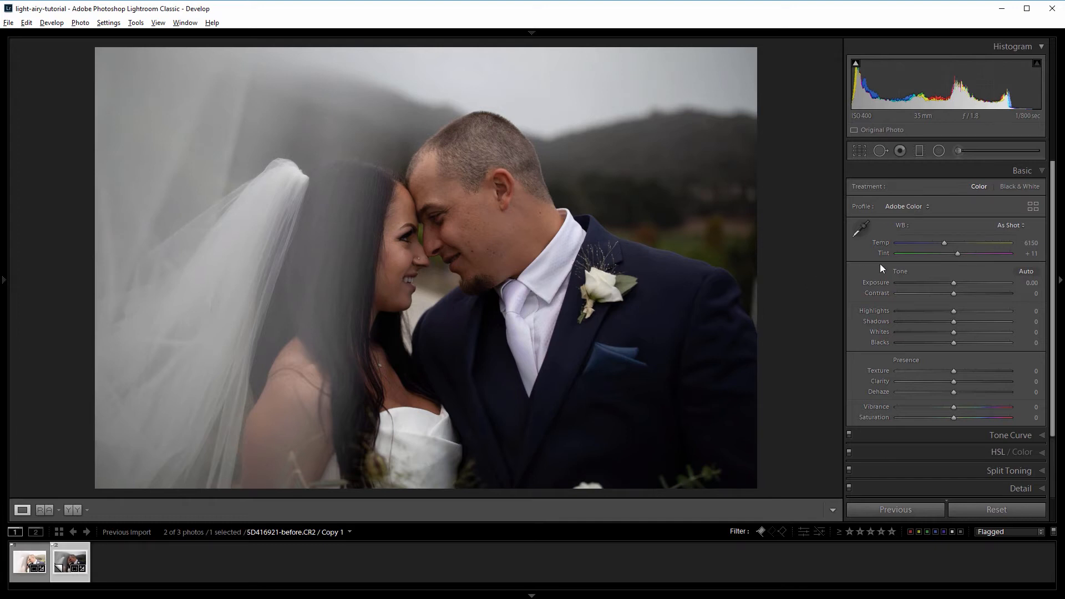
click(1028, 246)
text(6250)
key(Return)
drag(955, 280, 970, 281)
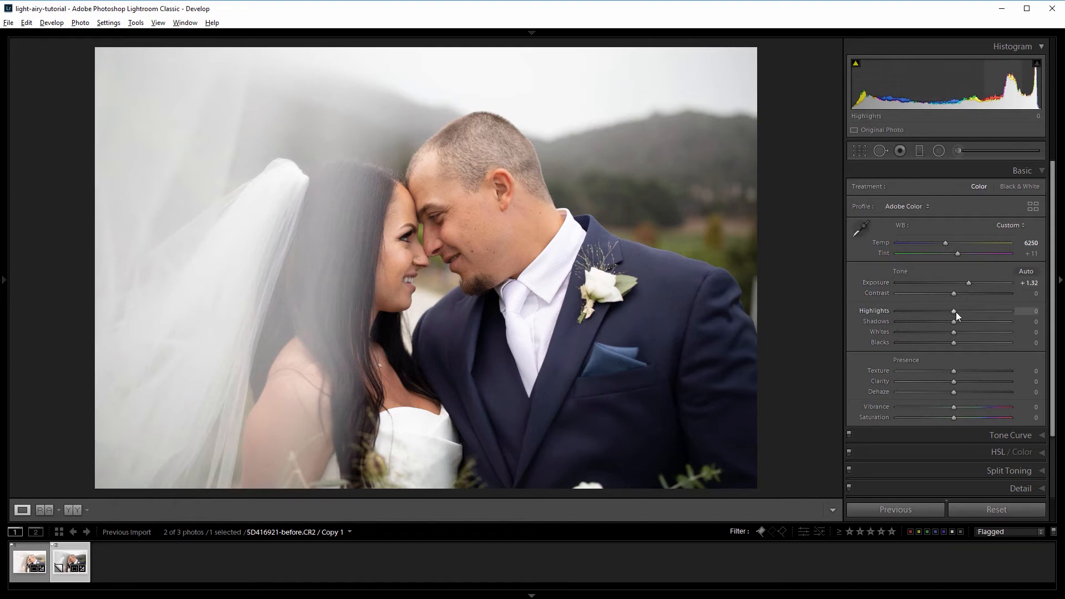
Step: Adjust the photo's tone to highlights +35, shadows +39, whites +44 and blacks -20
drag(955, 311, 974, 311)
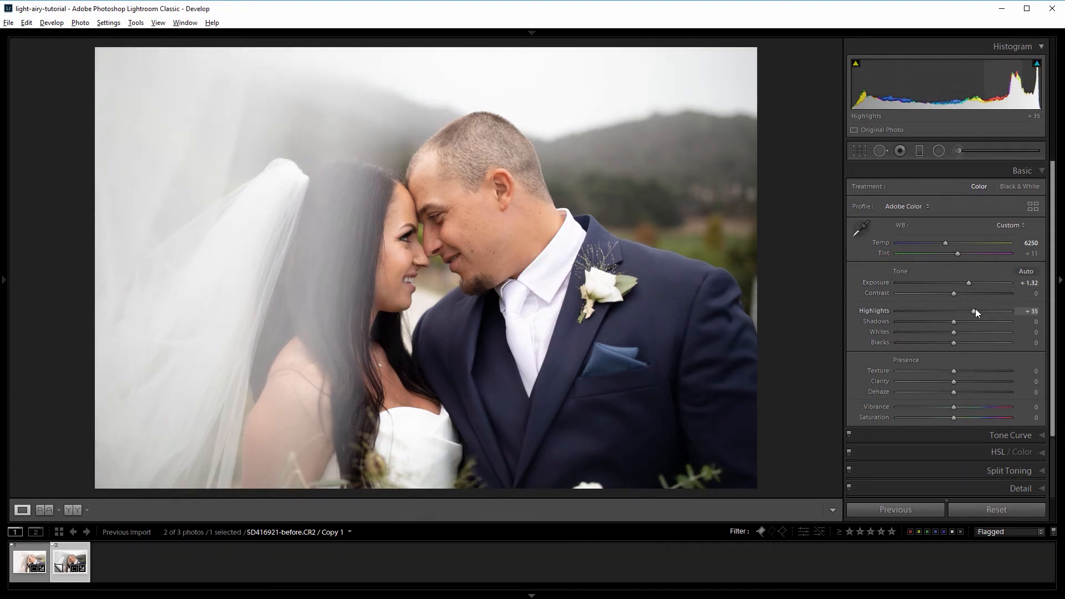
drag(953, 321, 974, 323)
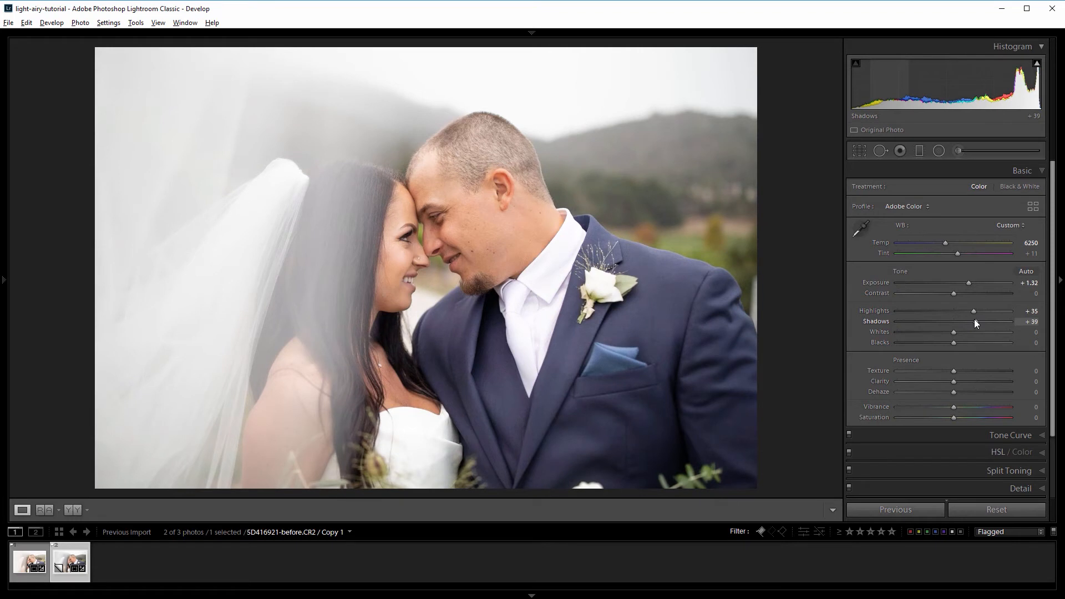
drag(954, 331, 979, 334)
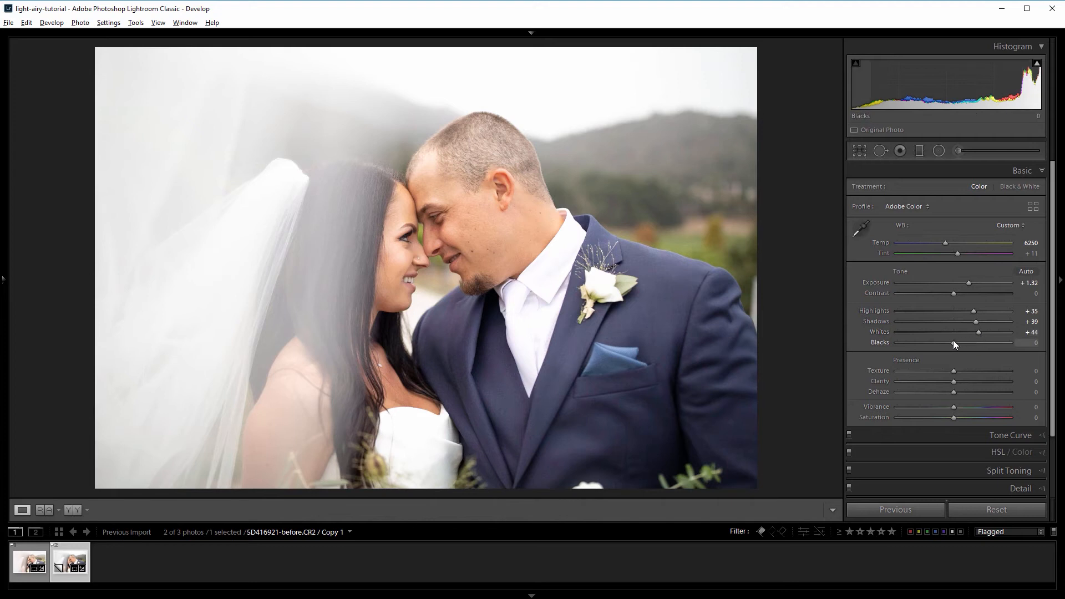
drag(951, 344, 943, 344)
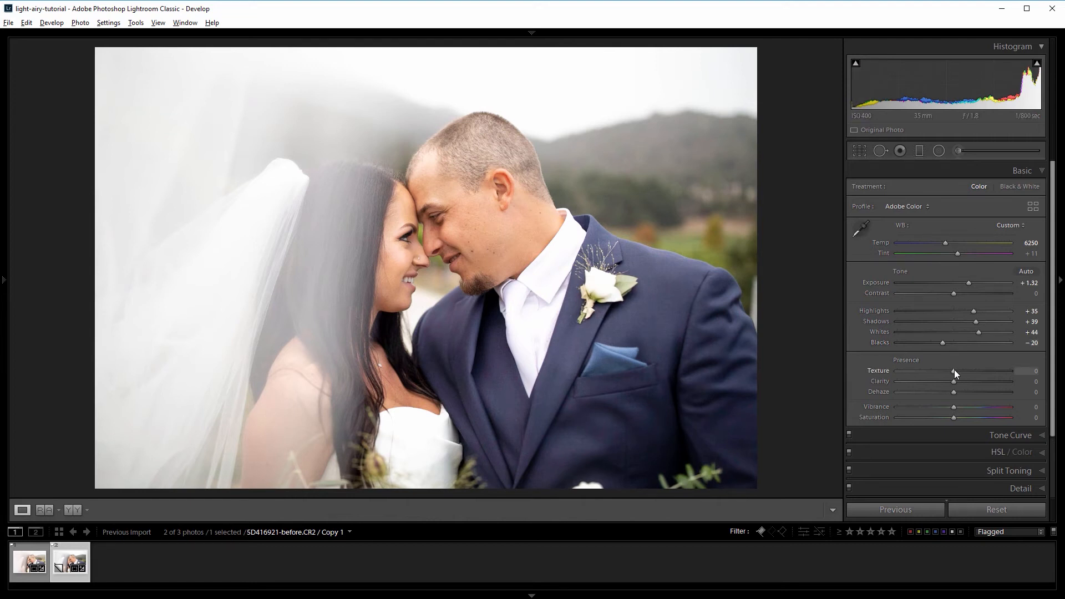
Step: Set the presence values to texture -12, clarity +20, dehaze -11, vibrance +34 and saturation -24
drag(954, 371, 947, 371)
drag(955, 380, 964, 381)
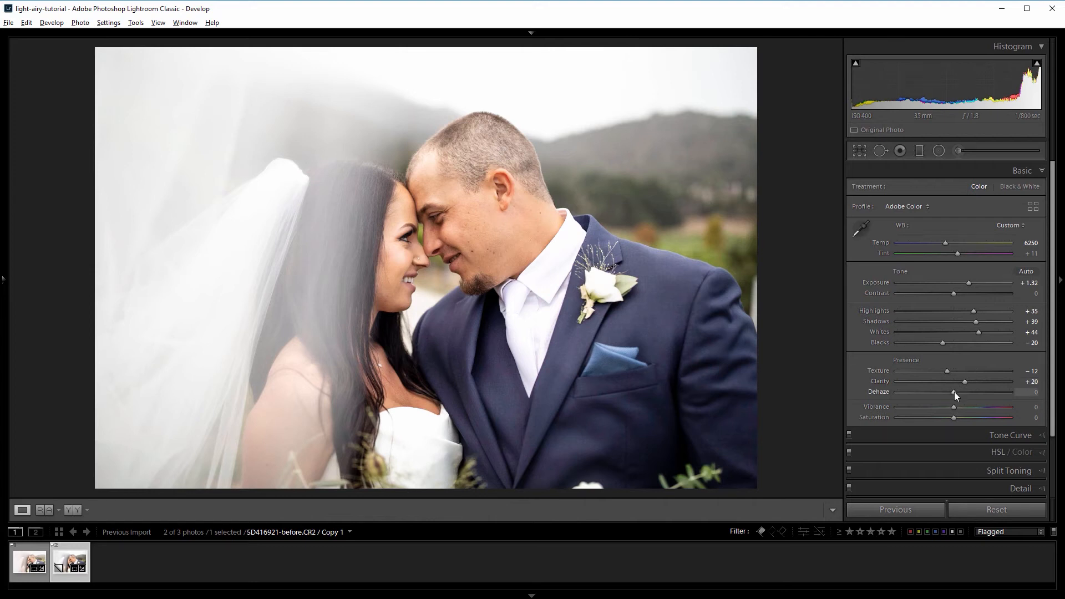
drag(954, 390, 947, 391)
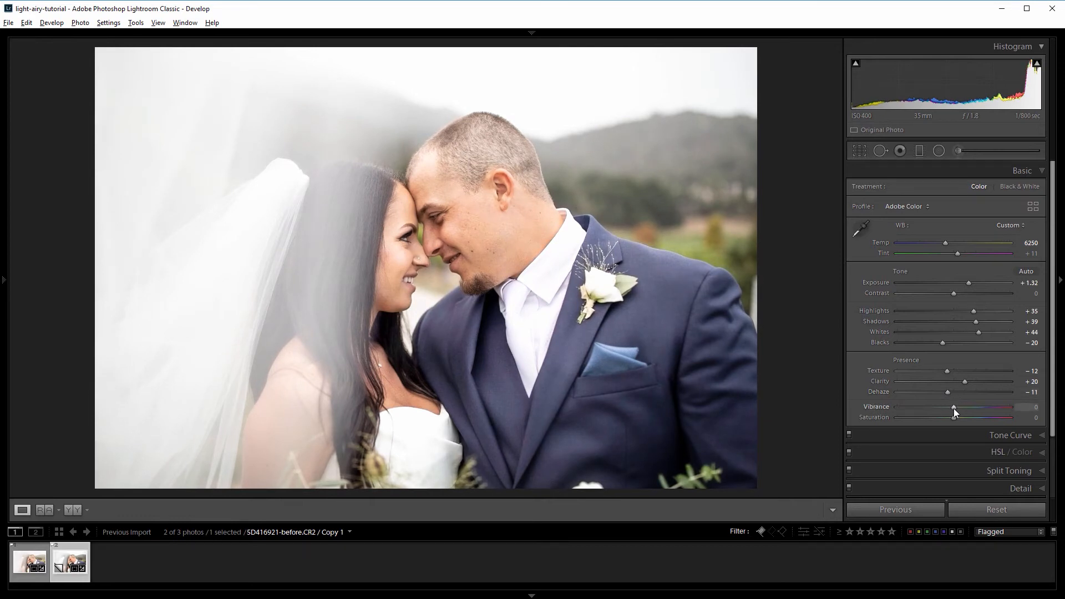
drag(954, 407, 963, 407)
drag(954, 418, 948, 418)
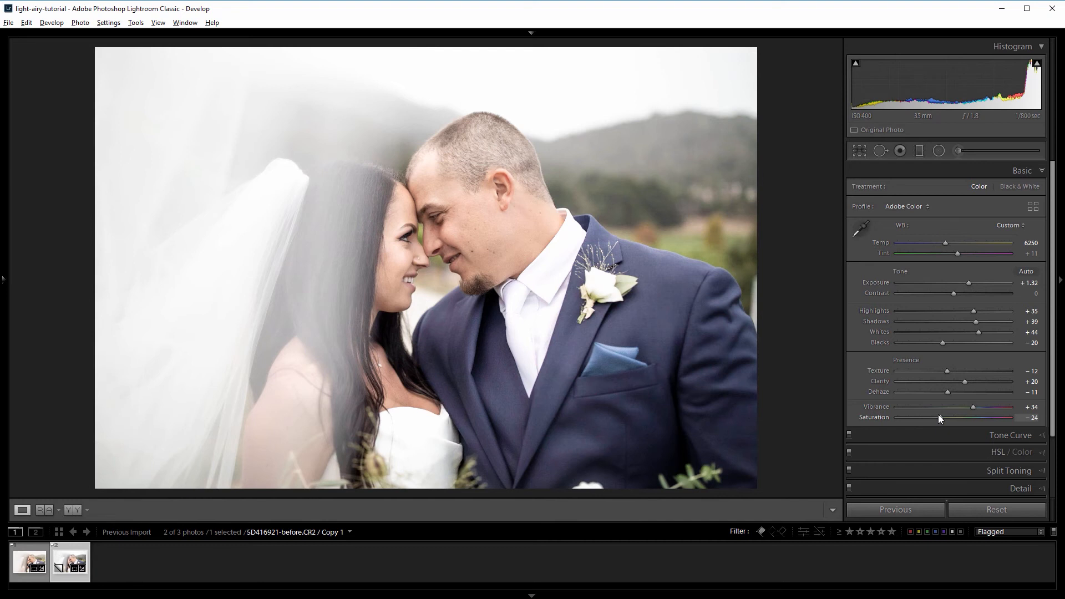
Step: Fade the RGB tone curve by slightly raising its black point and lowering its white point
click(1011, 435)
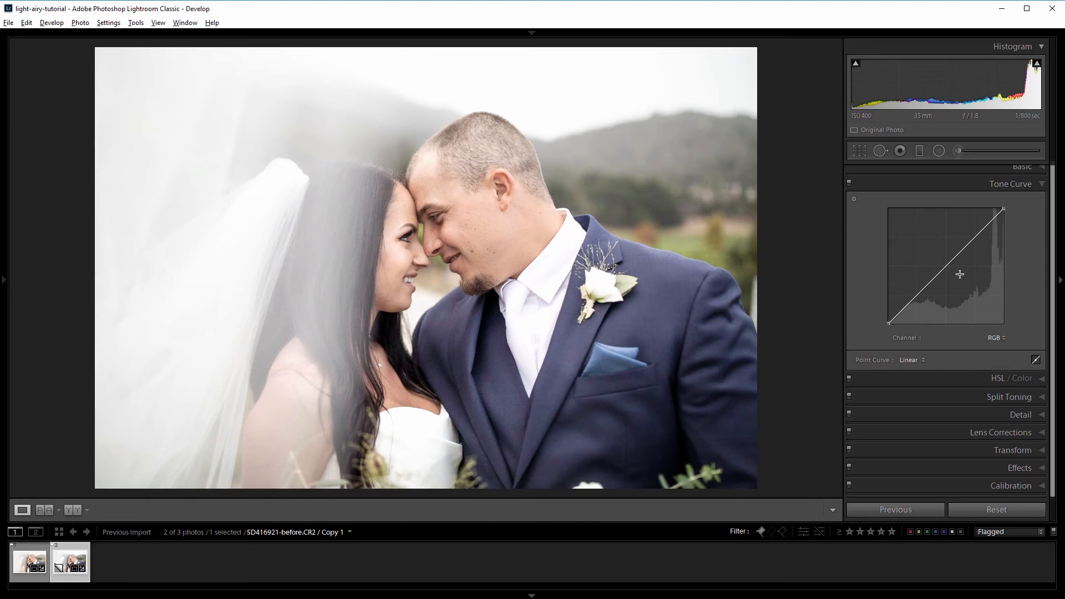
drag(888, 322, 881, 320)
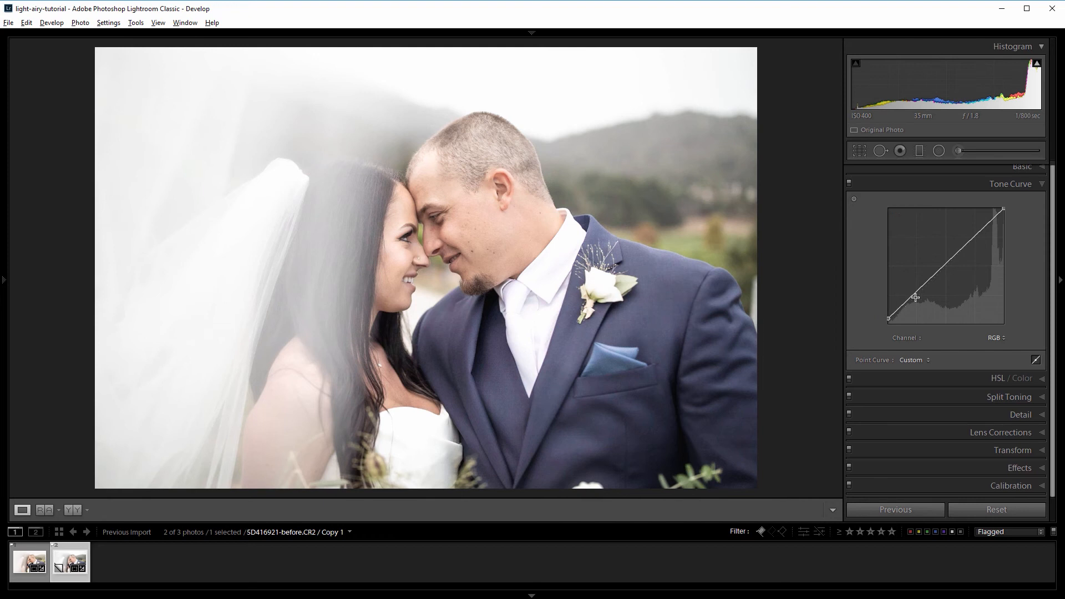
drag(1007, 209, 1010, 214)
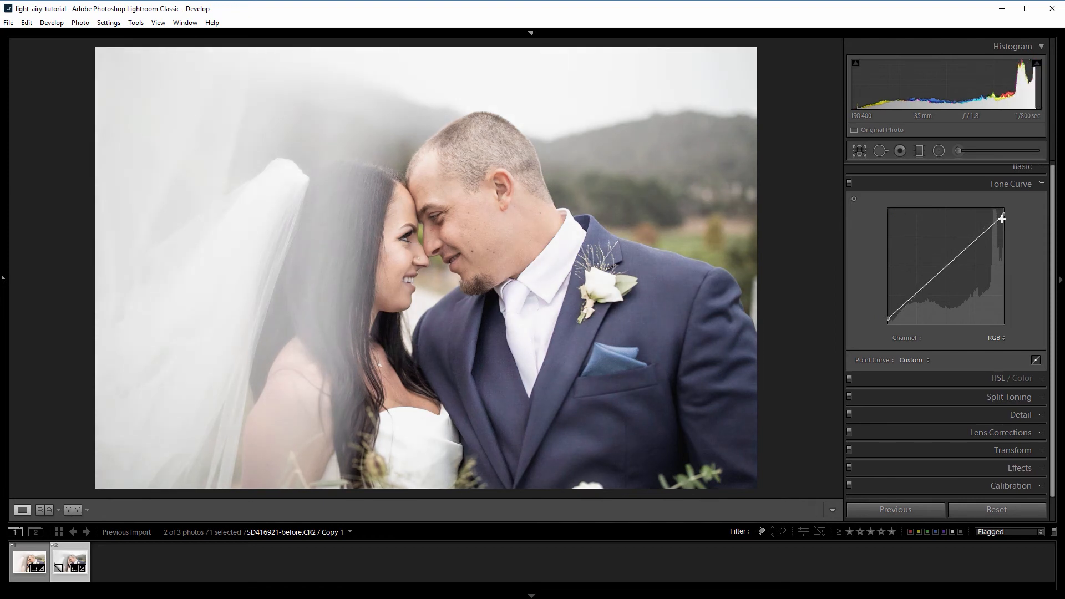
Step: Add shadow and highlight points to the RGB curve for subtle contrast, pulling the shadows slightly down and the highlights slightly up
click(916, 294)
drag(916, 294, 919, 293)
click(976, 242)
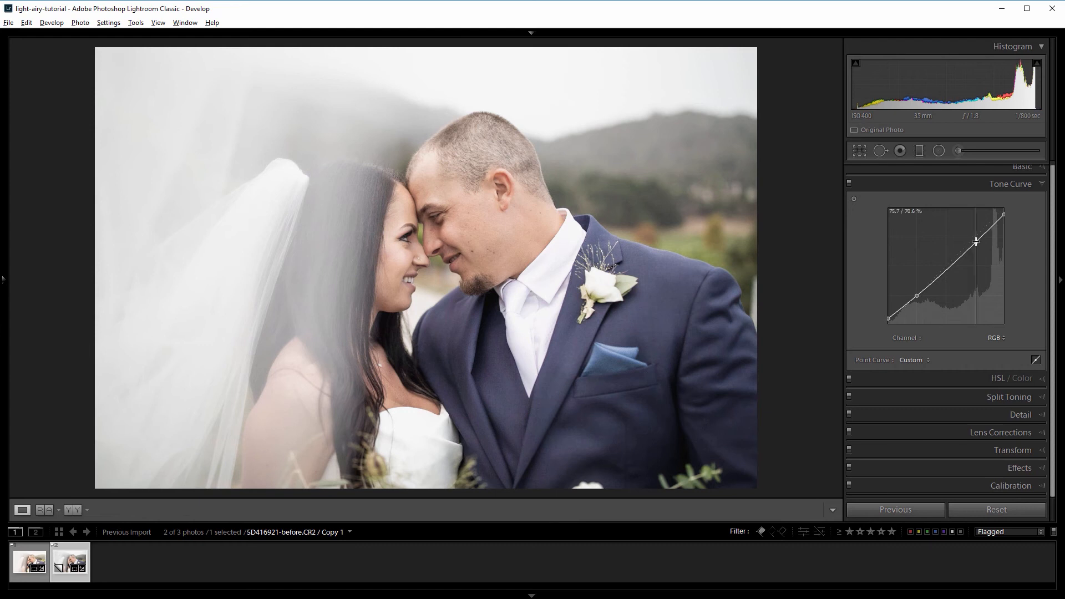
drag(976, 241, 976, 238)
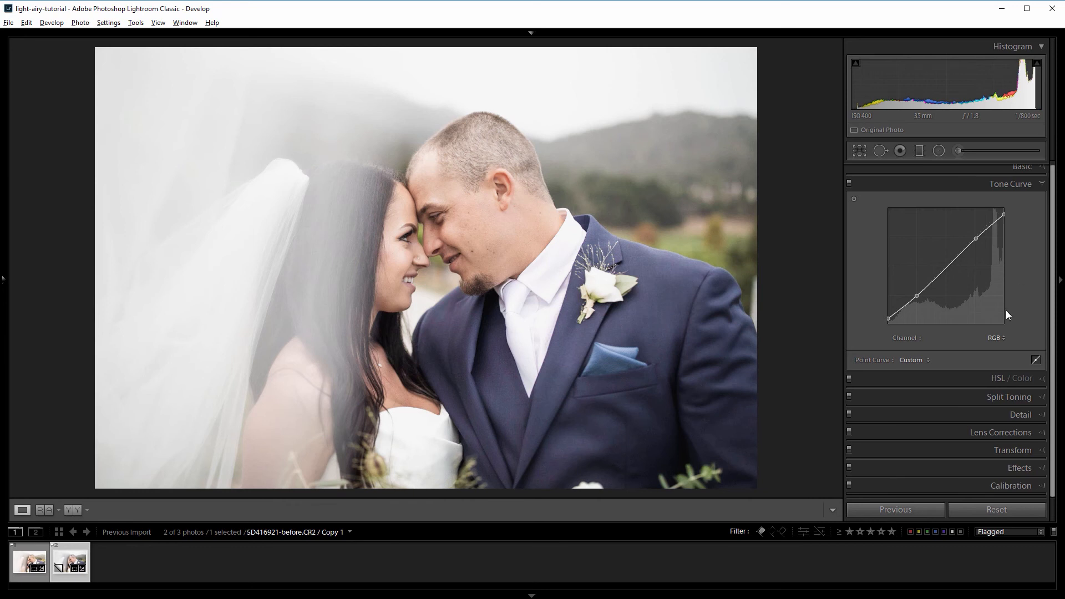
Step: Split-tone the highlights with hue 44 and saturation 15, and the shadows with hue 224 and saturation 35
click(1000, 397)
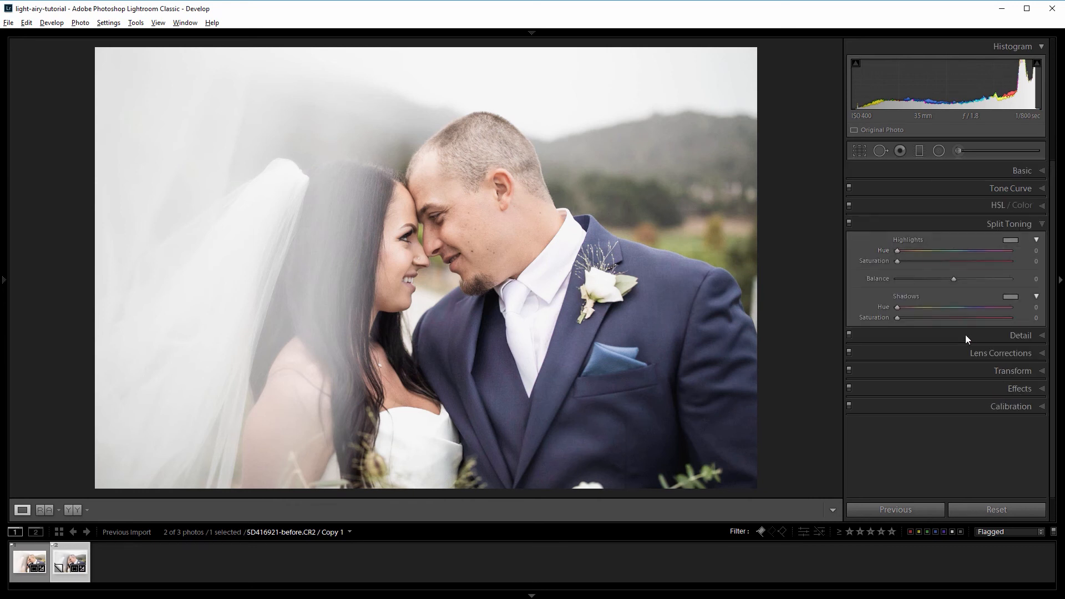
drag(897, 251, 913, 250)
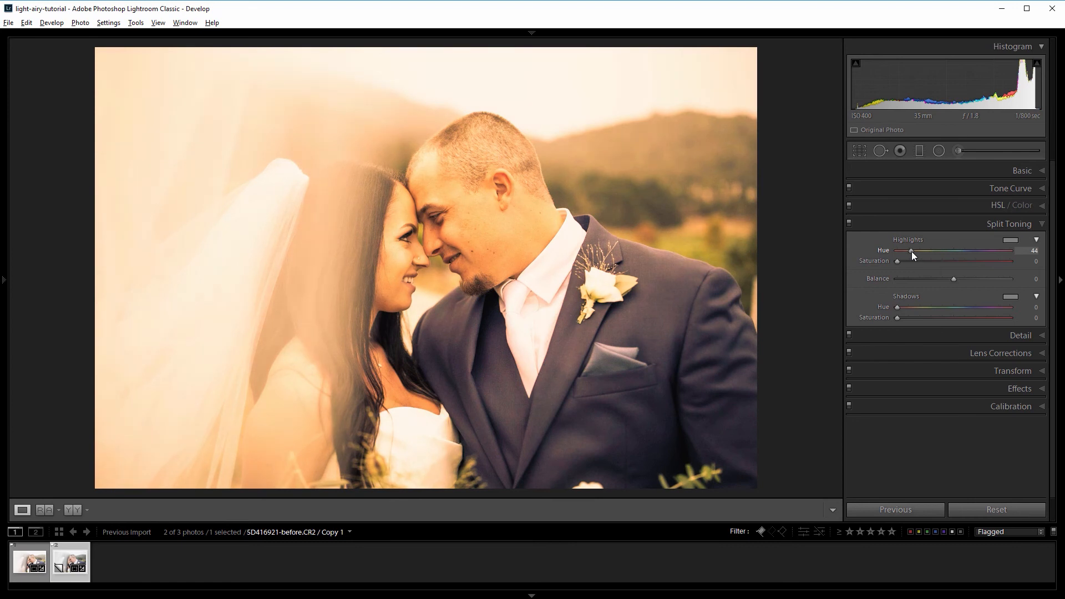
drag(911, 251, 911, 251)
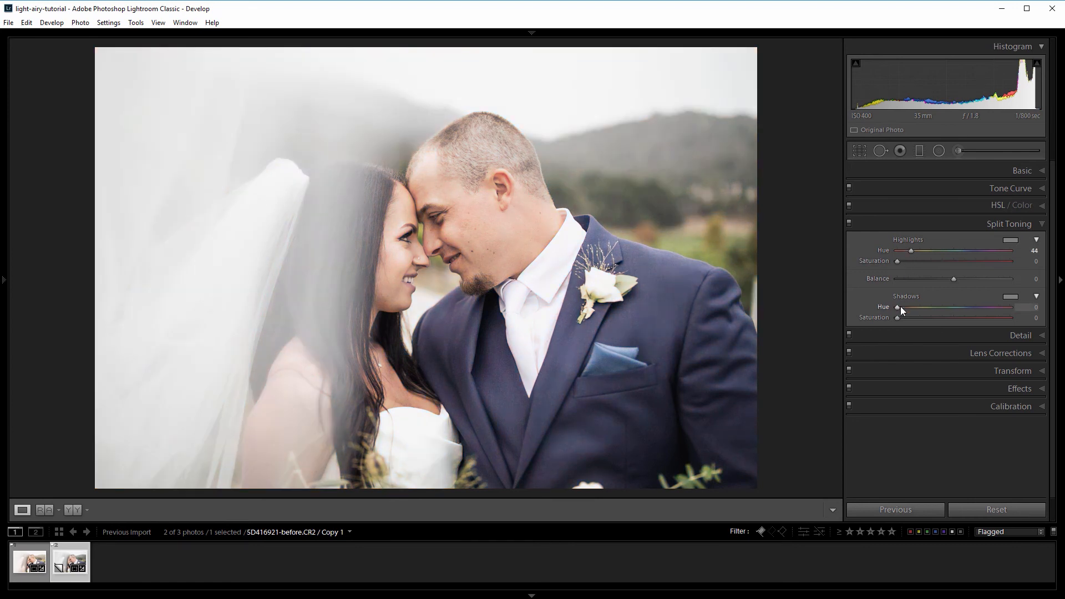
drag(900, 306, 972, 311)
drag(899, 260, 914, 263)
drag(898, 318, 931, 318)
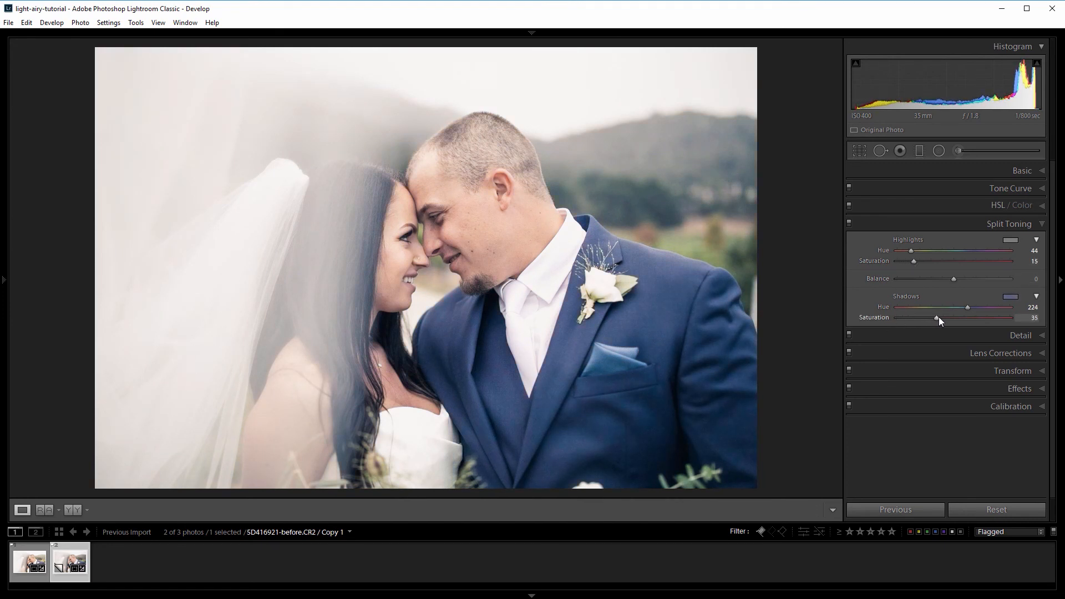
Step: Set the split toning balance to +75 and compare the edit with the original photo
drag(953, 278, 996, 281)
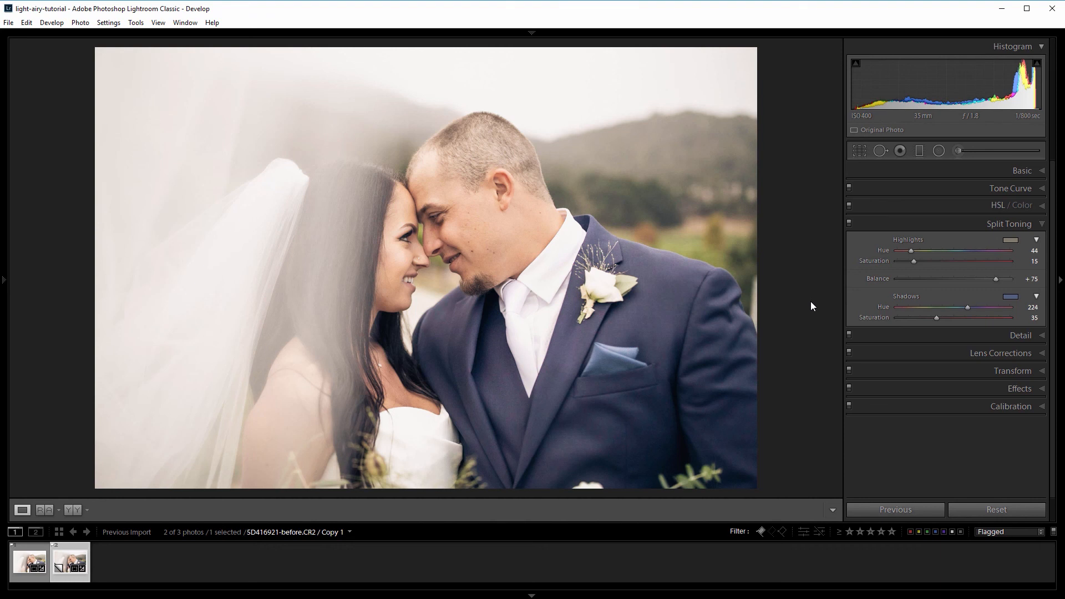
key(backslash)
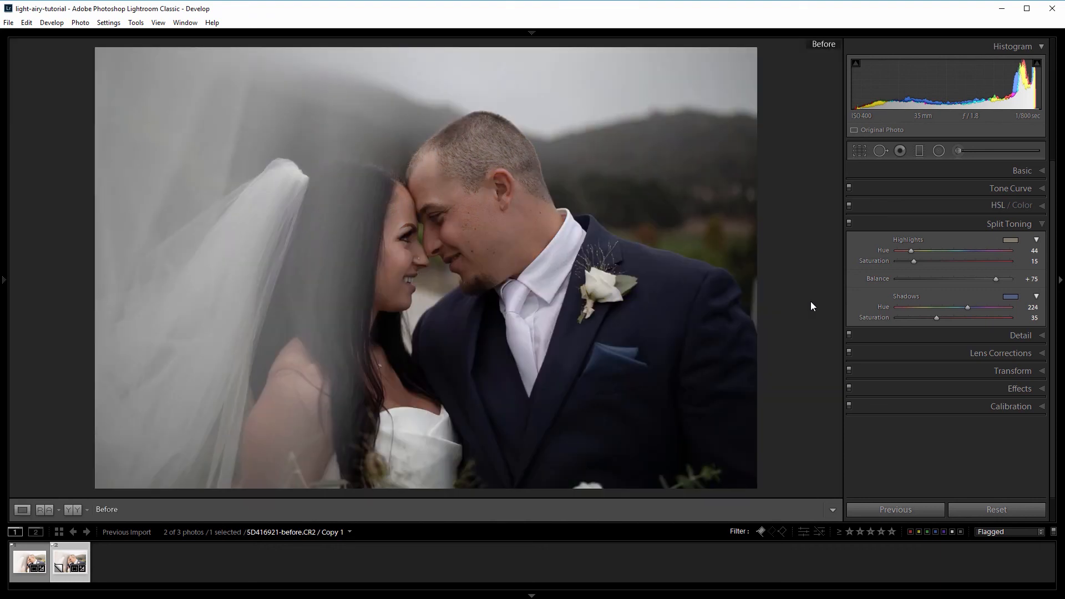
key(backslash)
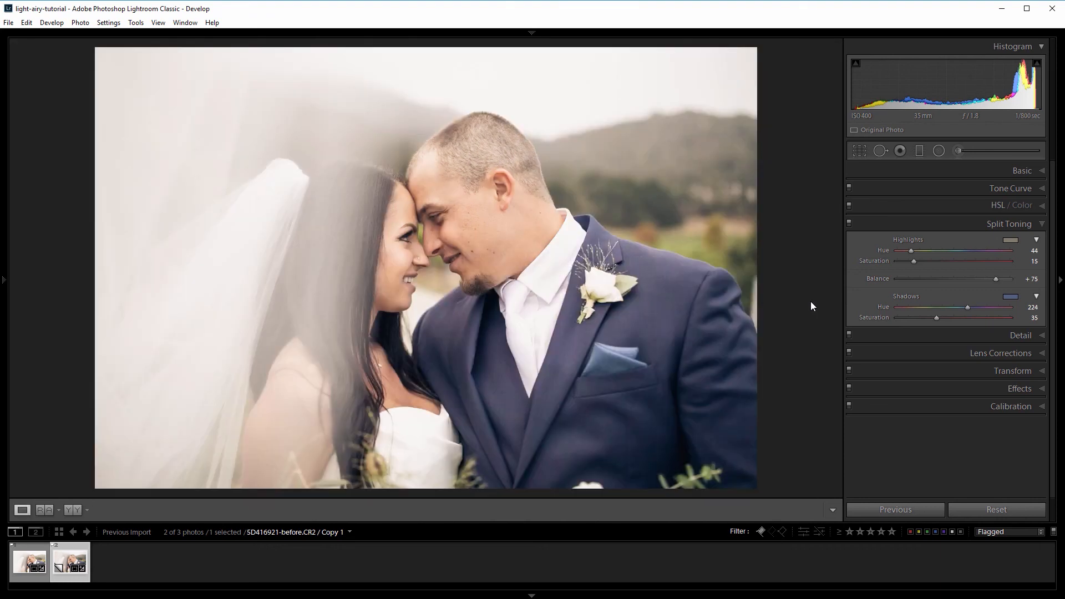